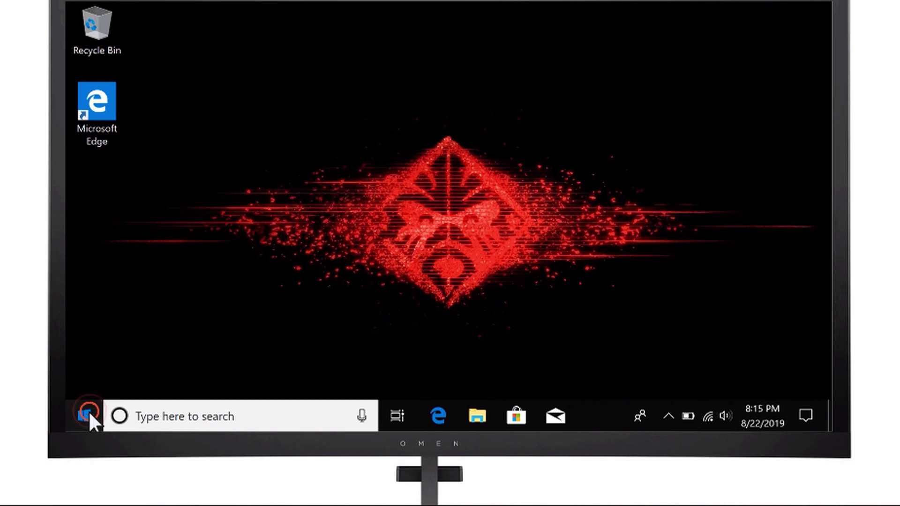
# - Launch OMEN Command Center by searching for it from the Start menu
pyautogui.click(89, 411)
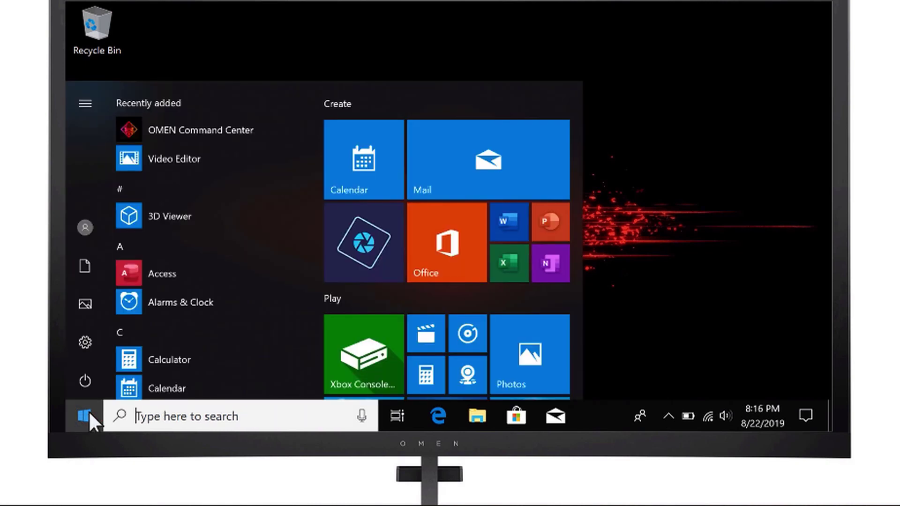
pyautogui.write('OMEN Command Center')
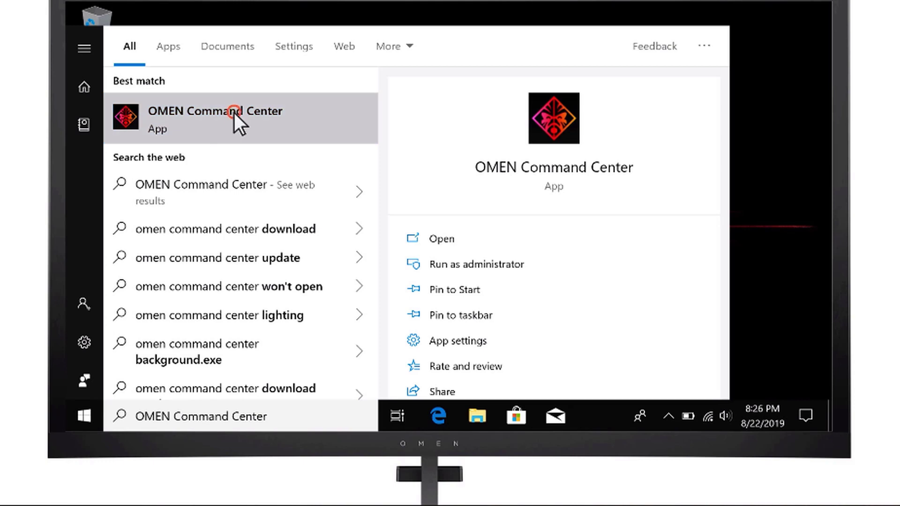
pyautogui.click(234, 113)
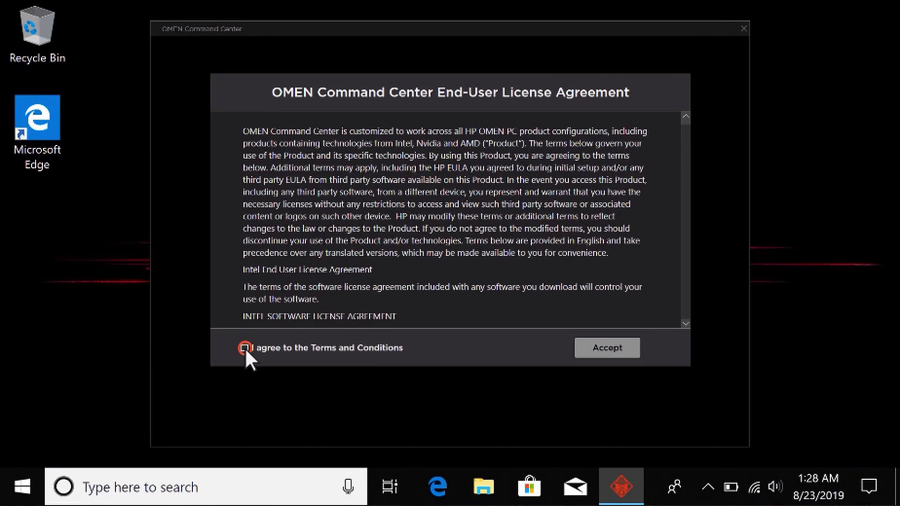
# - Accept the terms and conditions, consent to the Google Analytics and Versus Systems notices, and finish
pyautogui.click(244, 347)
pyautogui.click(616, 349)
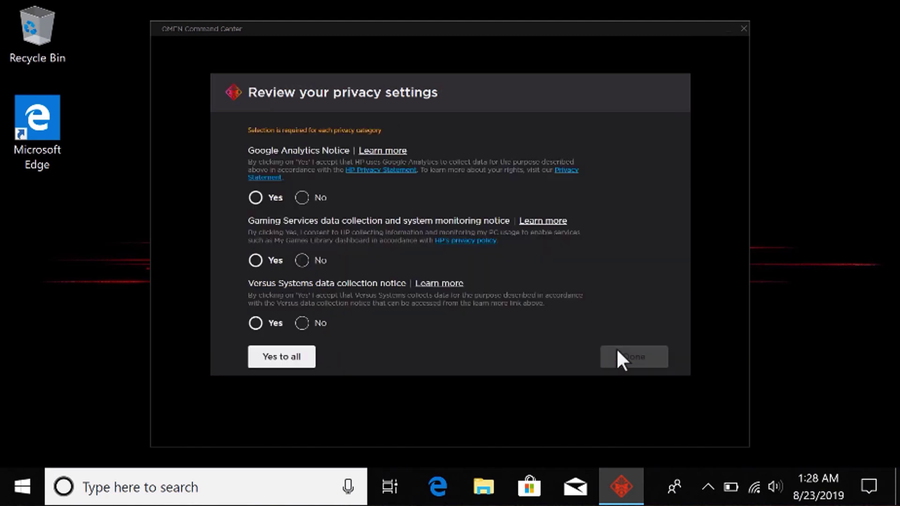
pyautogui.click(255, 197)
pyautogui.click(255, 323)
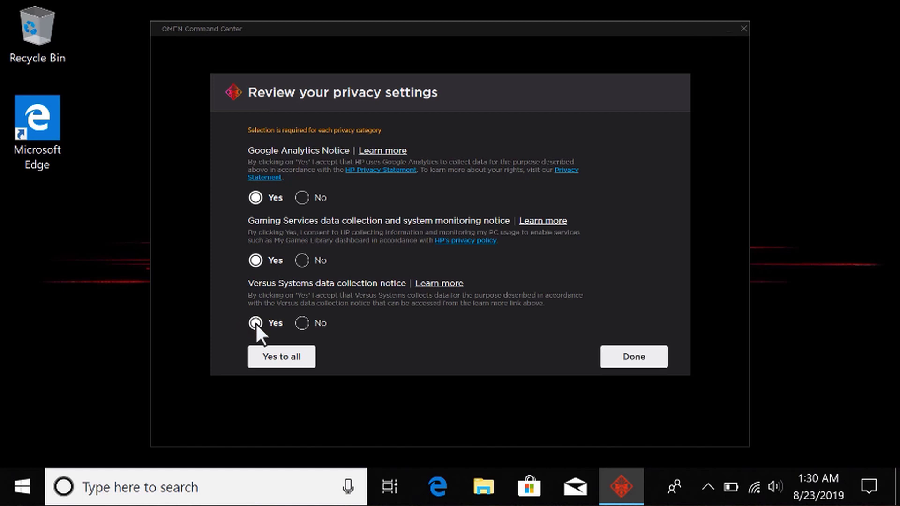
pyautogui.click(633, 356)
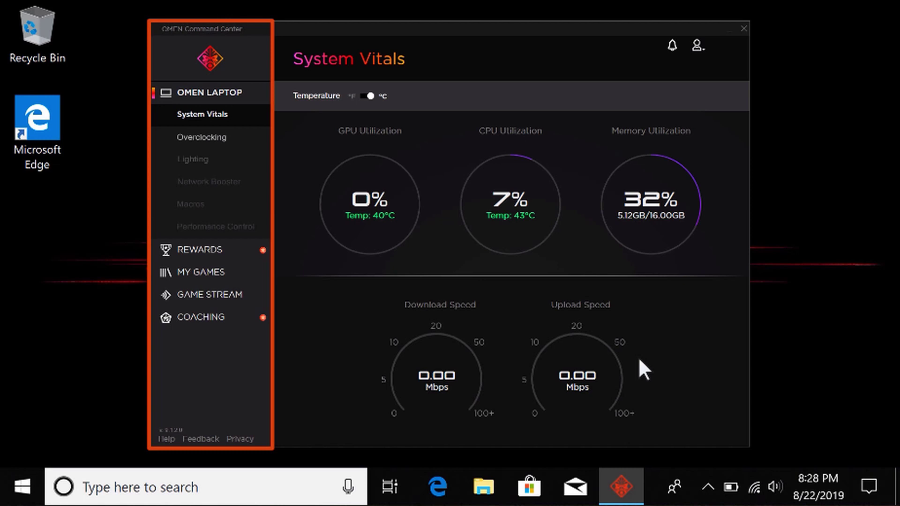
# - Show the Overclocking page with benchmark score 791 and 44x core ratio
pyautogui.click(219, 137)
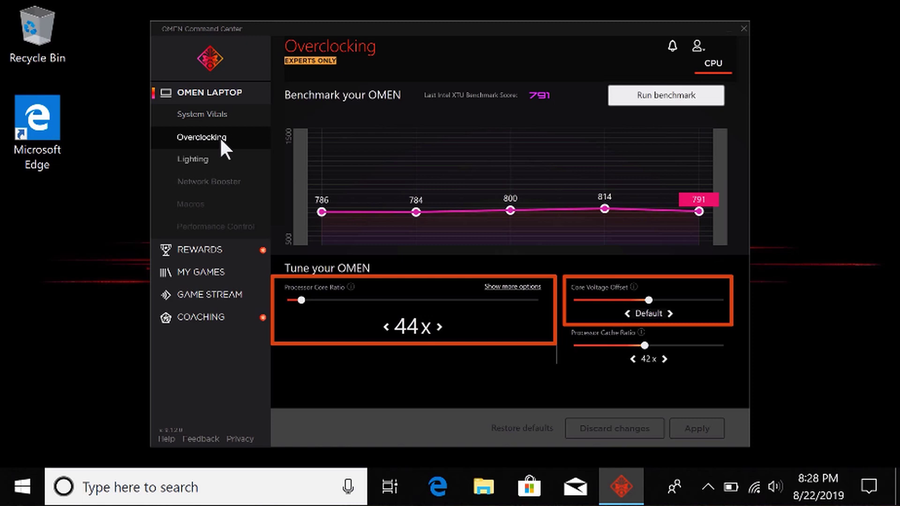
# - On Performance Control, try Comfort mode, then select the Performance (OMEN Dynamic Power) mode
pyautogui.click(247, 226)
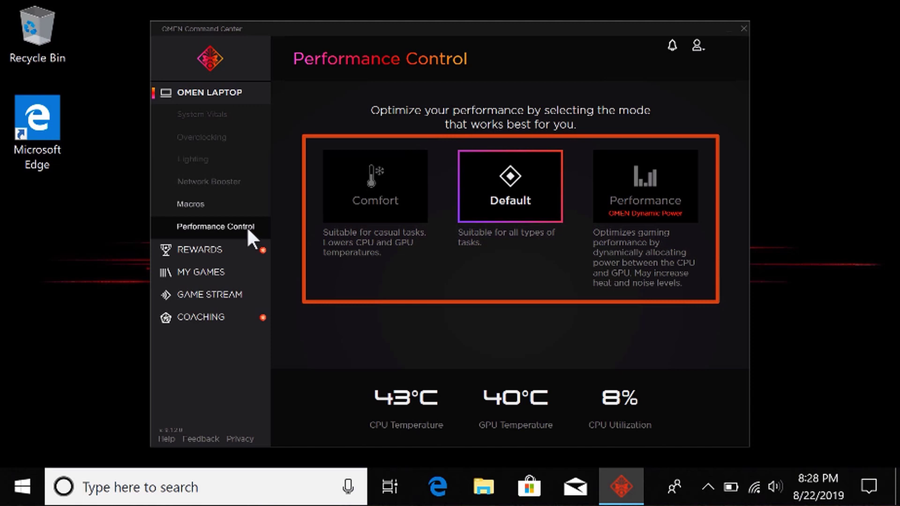
pyautogui.click(391, 201)
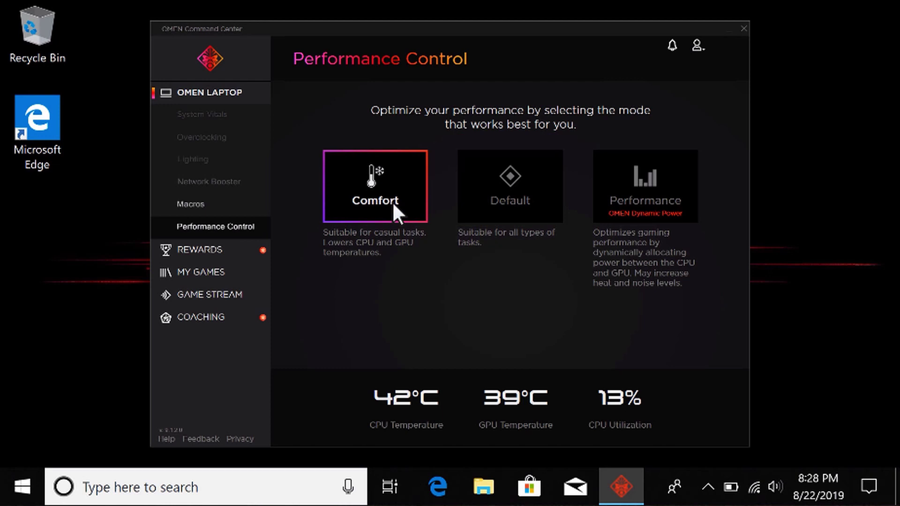
pyautogui.click(665, 202)
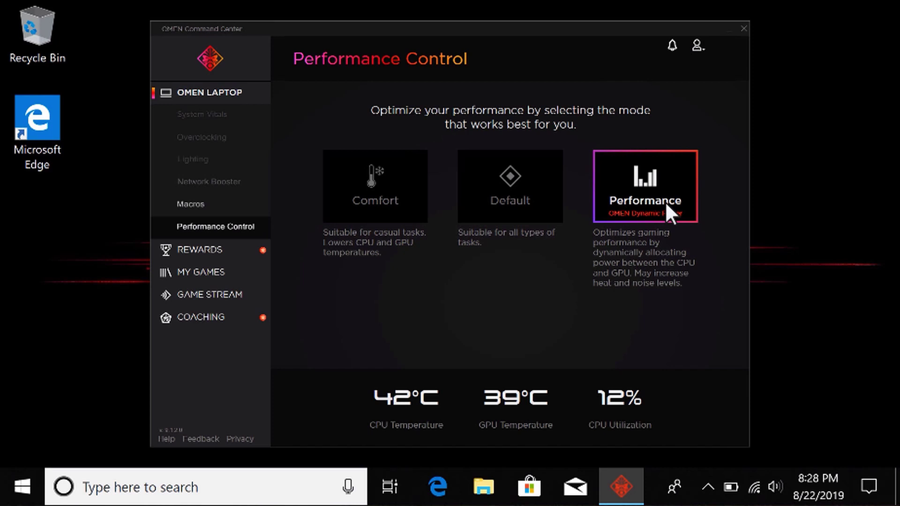
# - Switch the Network Booster mode from Auto to Custom, with per-app priorities at Medium
pyautogui.click(237, 184)
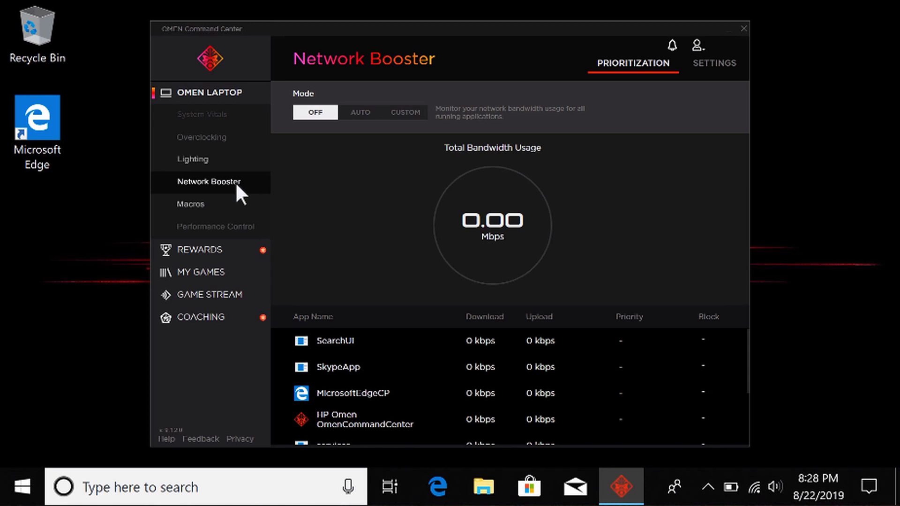
pyautogui.click(368, 112)
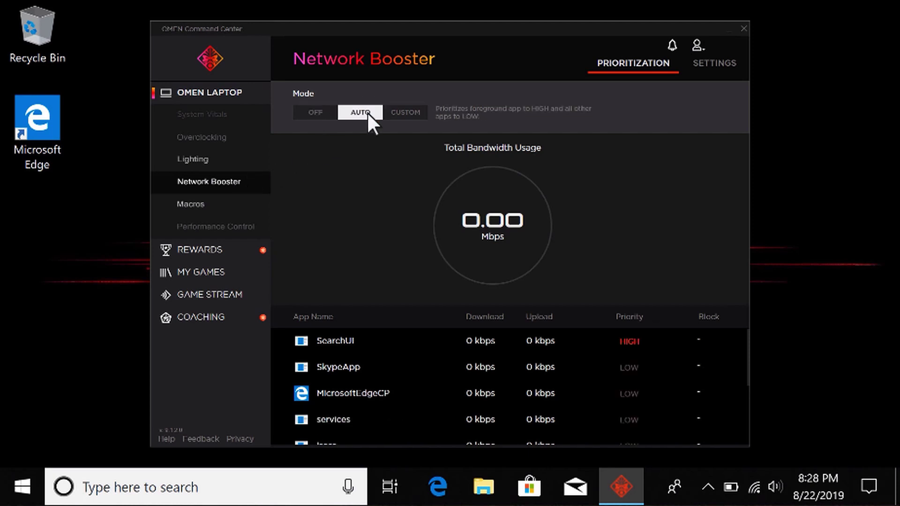
pyautogui.click(412, 112)
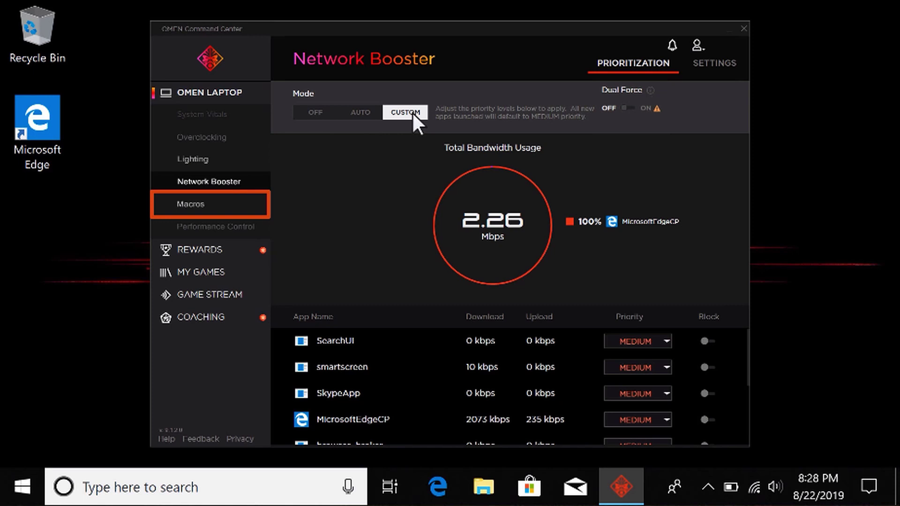
# - Show the Rewards beta page with offers like the AMC $5 gift card
pyautogui.click(213, 249)
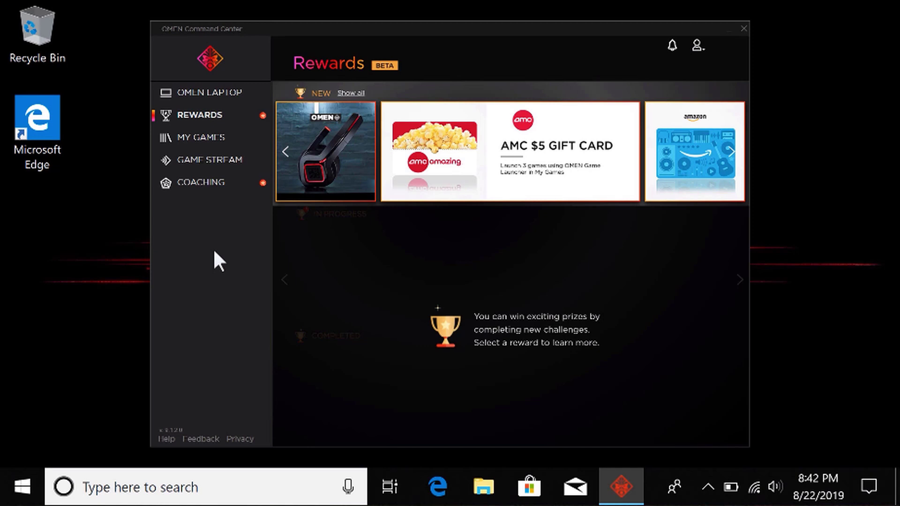
# - View the Coaching page, then the My Games list with Solitaire and Candy Crush
pyautogui.click(216, 186)
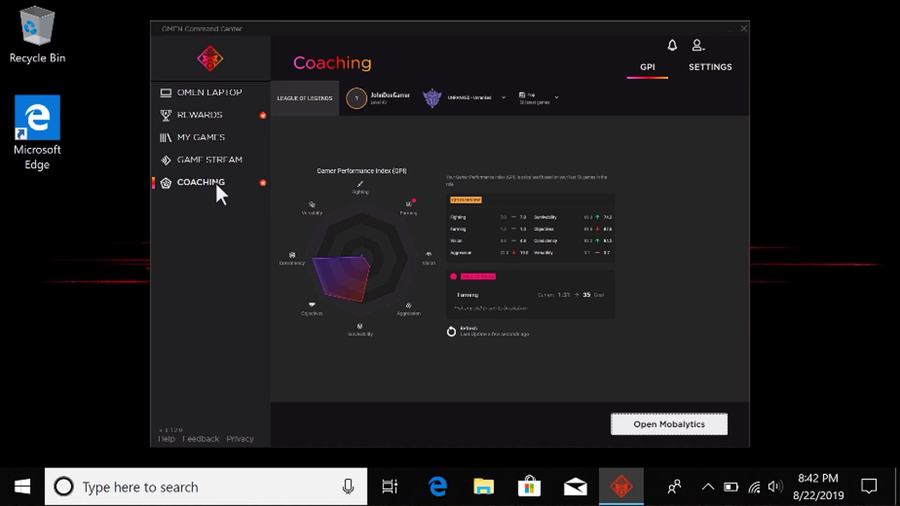
pyautogui.click(216, 137)
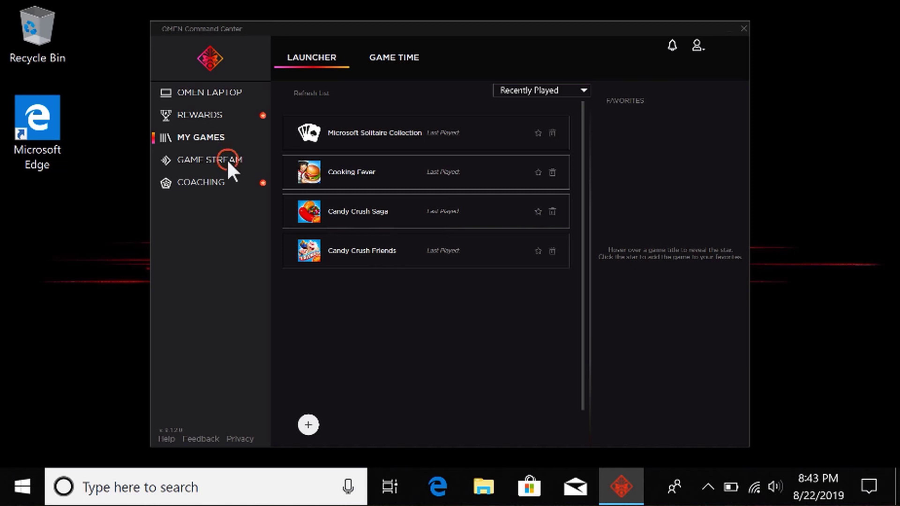
# - Go to the Game Stream section and let it load
pyautogui.click(227, 160)
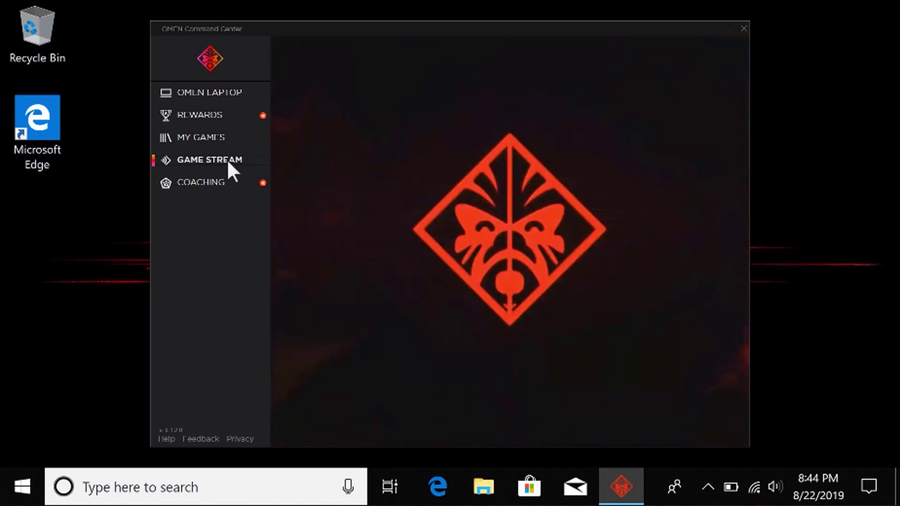